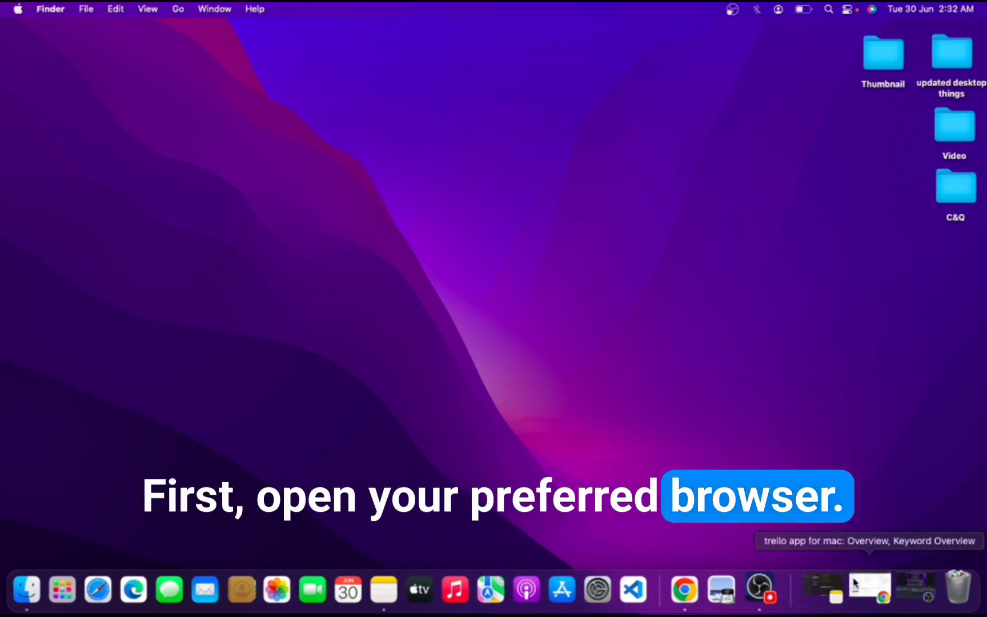
Open Safari and search the web for "trello for macos"
left_click(112, 590)
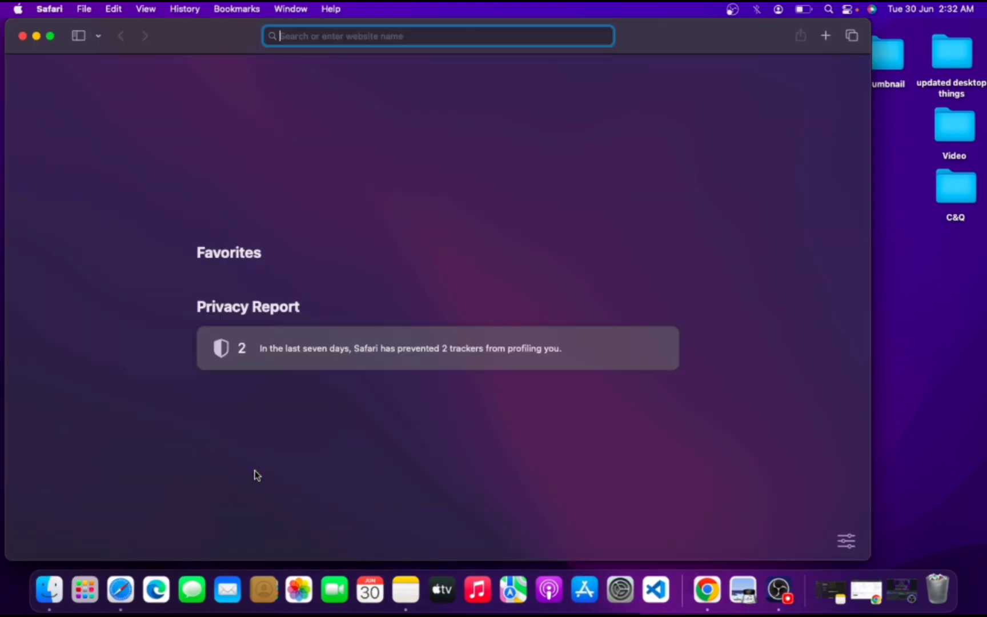
type("tre")
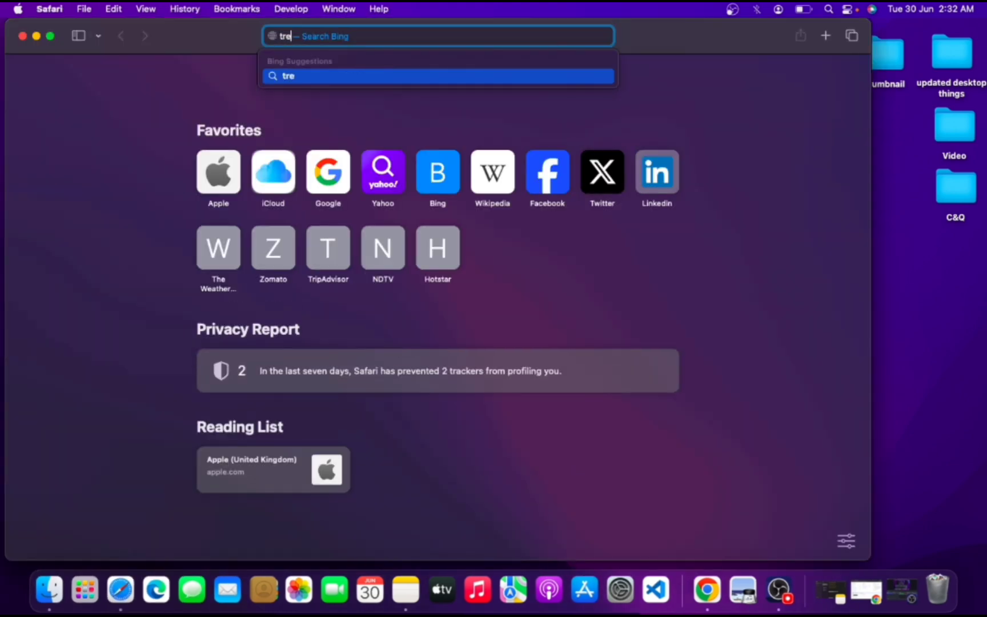
type("llo f")
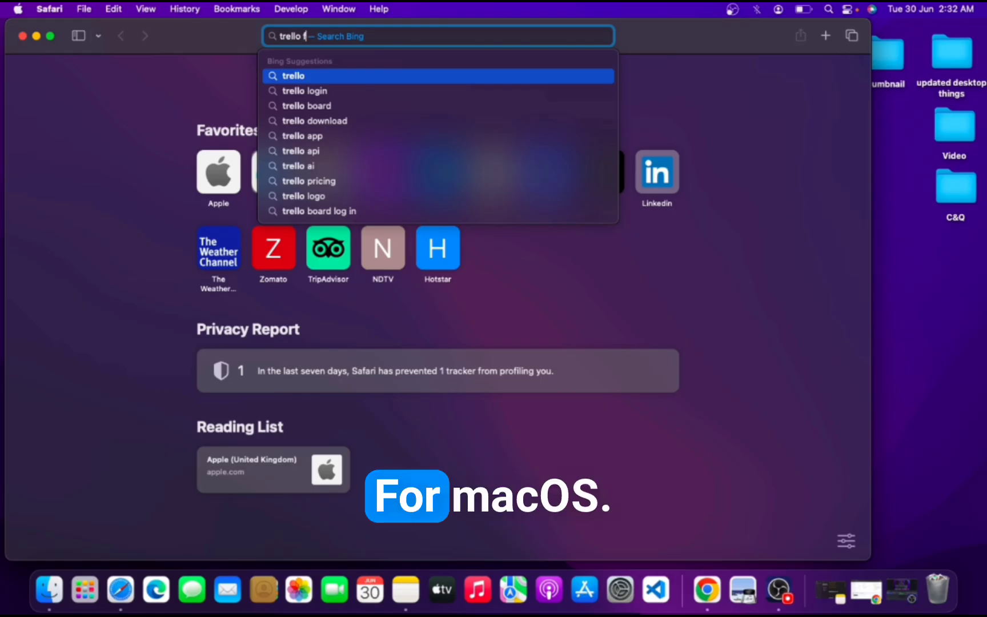
type("or m")
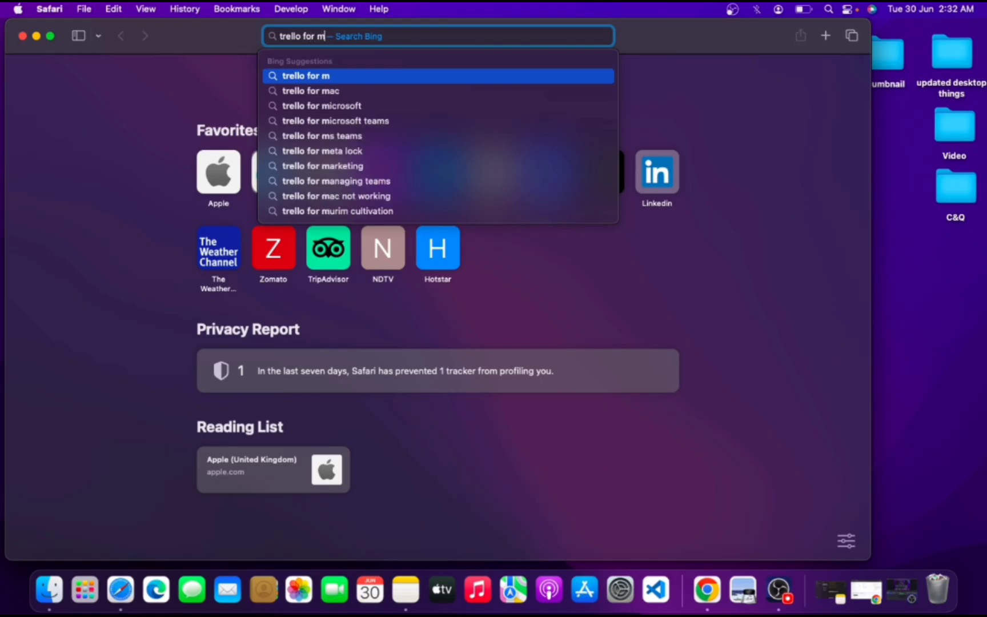
type("acos")
key("Return")
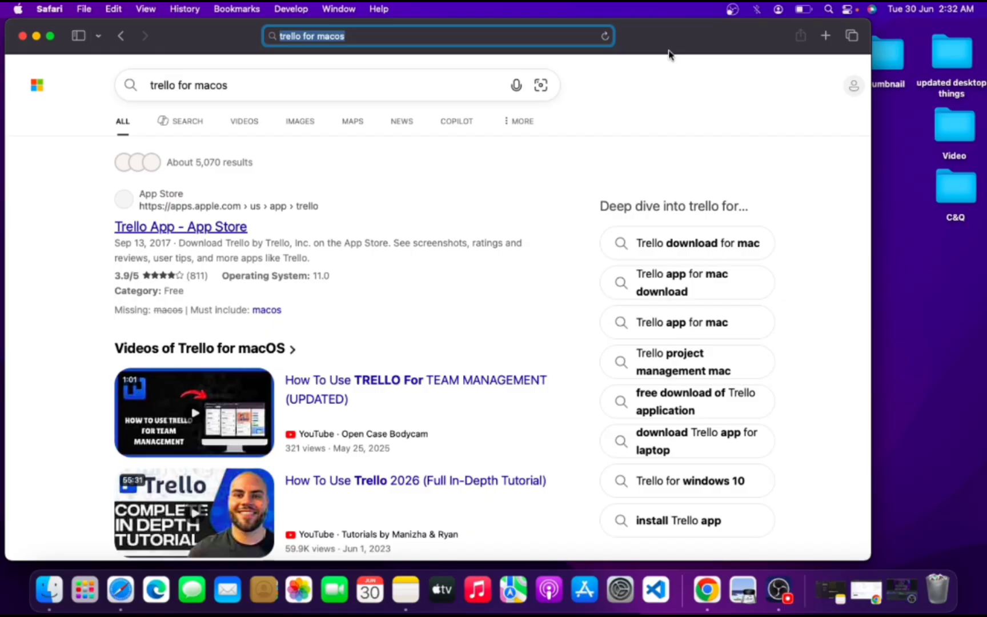
Open the "Trello App - App Store" search result and view the app in the Mac App Store
left_click_drag(669, 51, 731, 52)
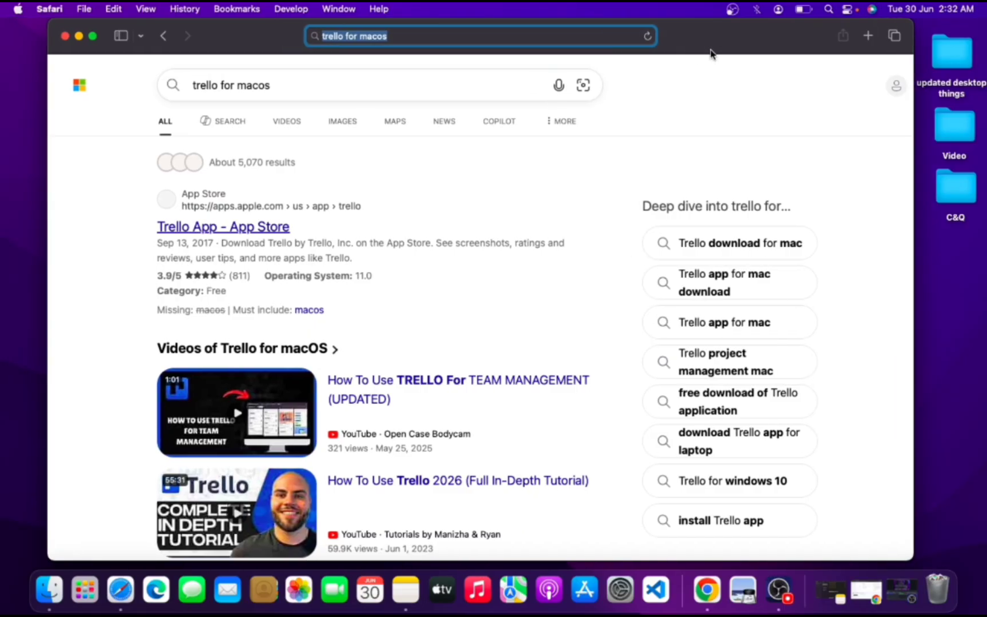
scroll(254, 220, "down", 1)
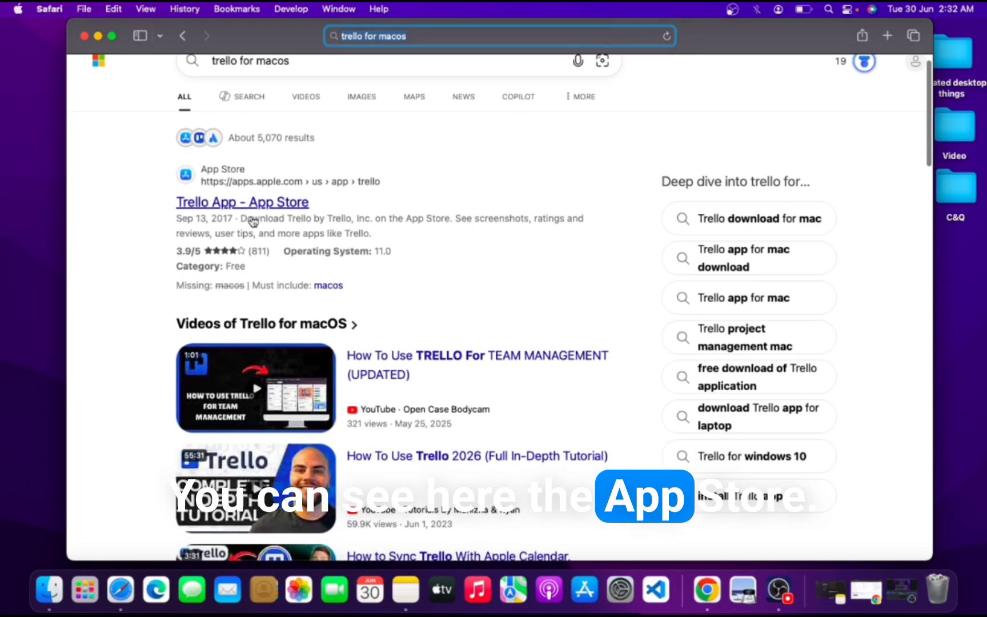
scroll(265, 223, "down", 10)
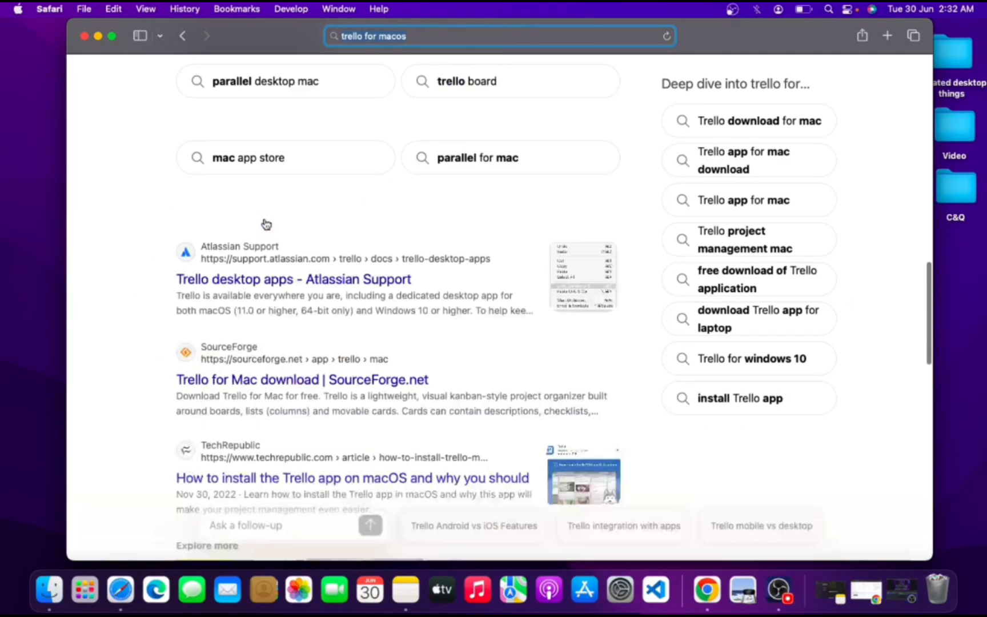
scroll(263, 222, "up", 6)
scroll(266, 223, "up", 5)
scroll(265, 224, "down", 15)
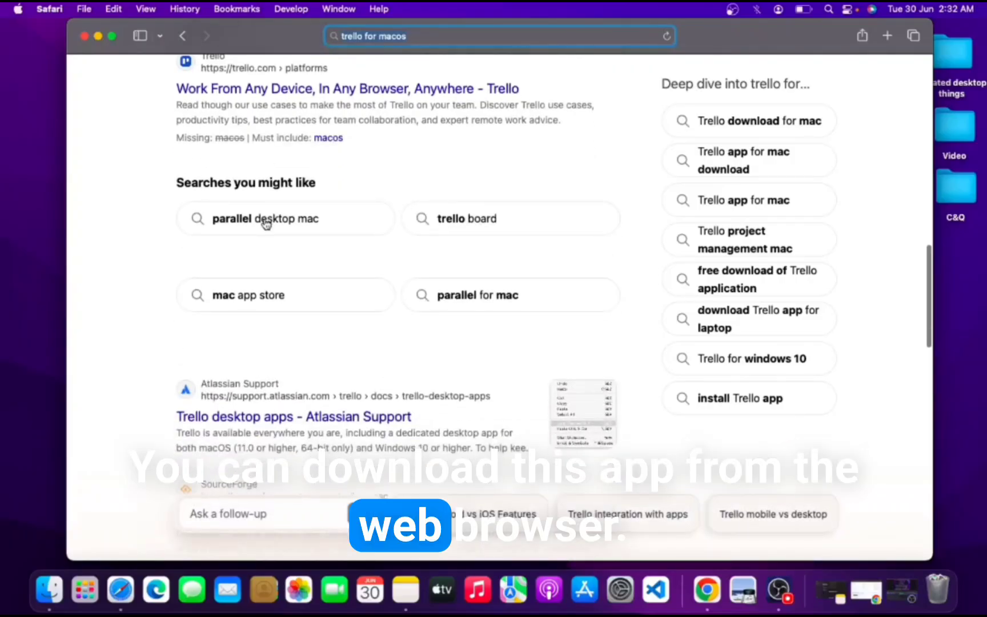
scroll(266, 224, "up", 15)
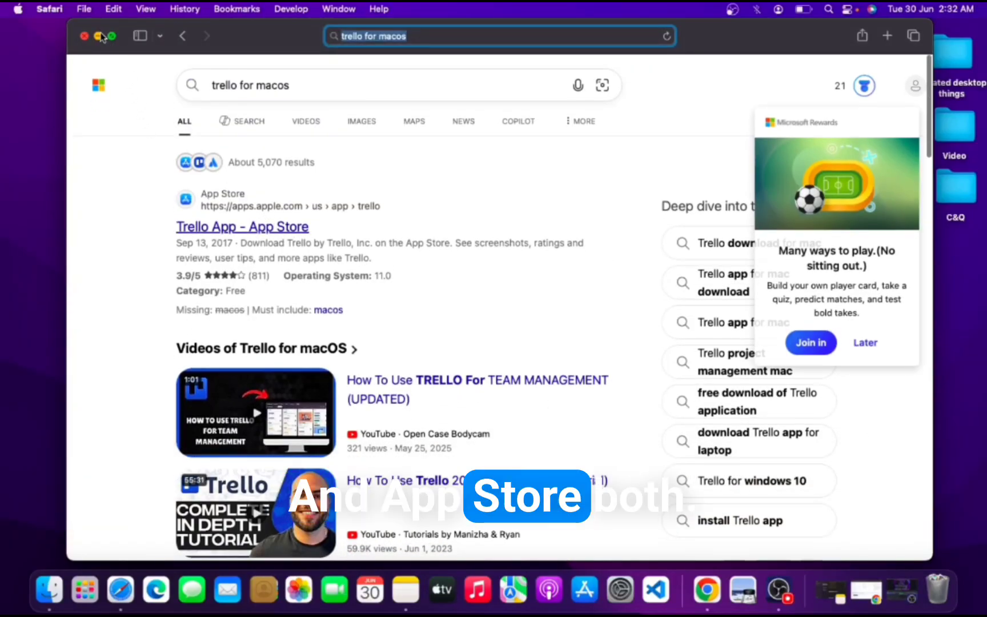
left_click(249, 229)
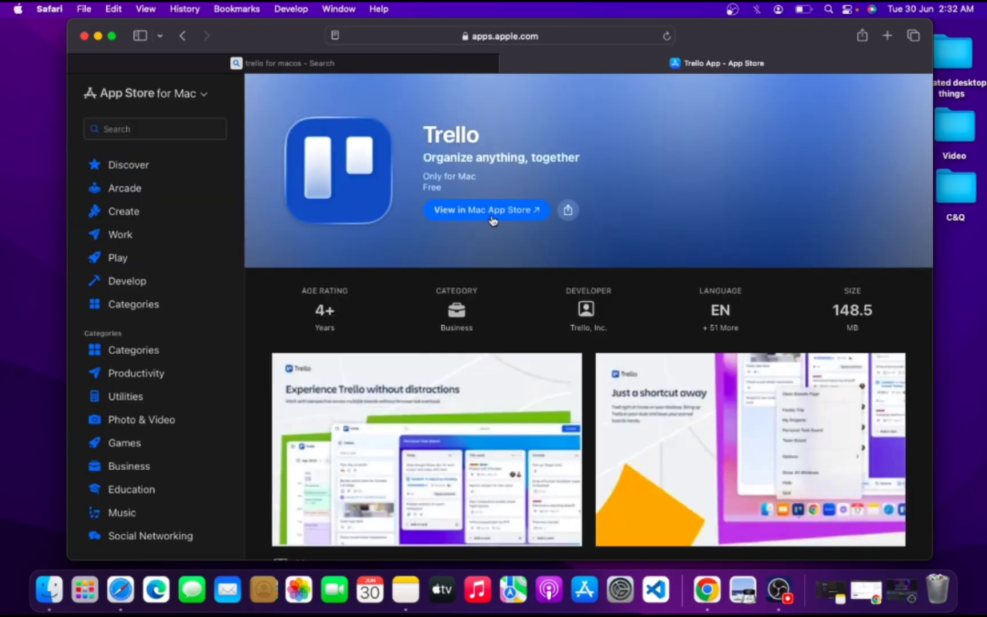
left_click(493, 220)
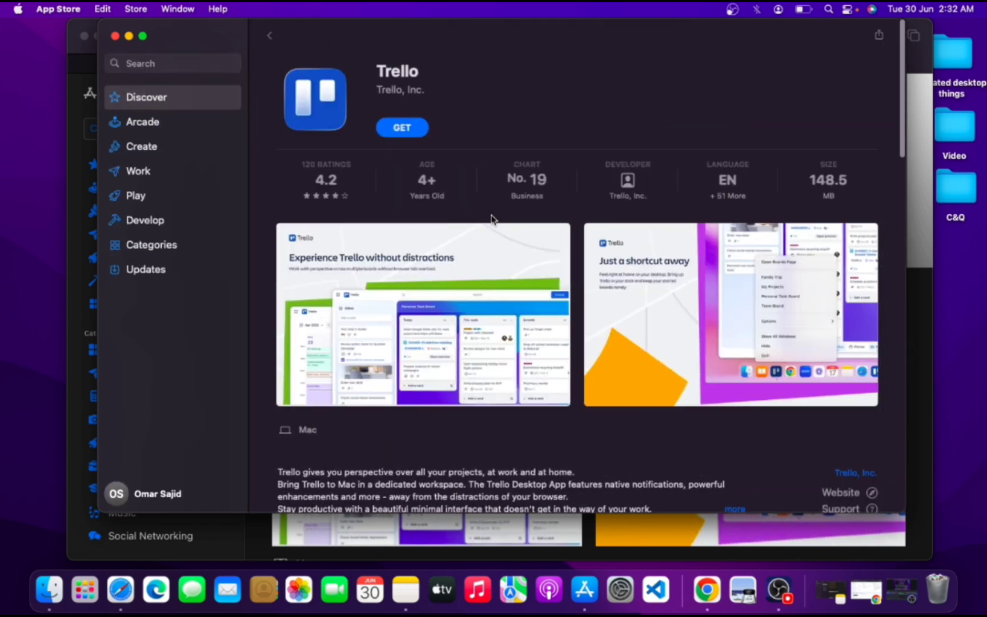
Get and install the Trello app, authorising the download with the Apple ID and its password
left_click(397, 128)
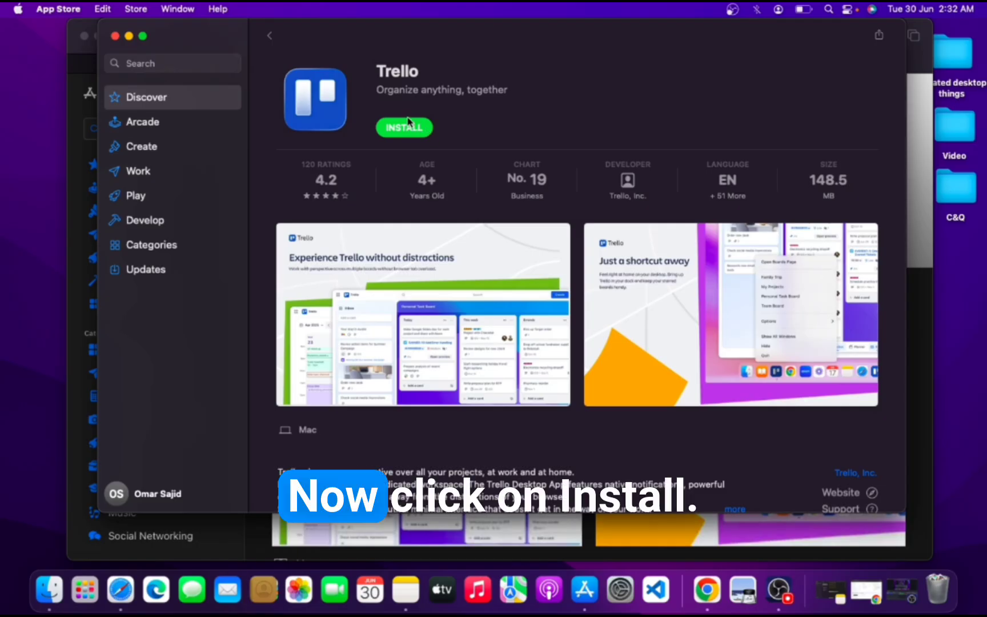
left_click(409, 129)
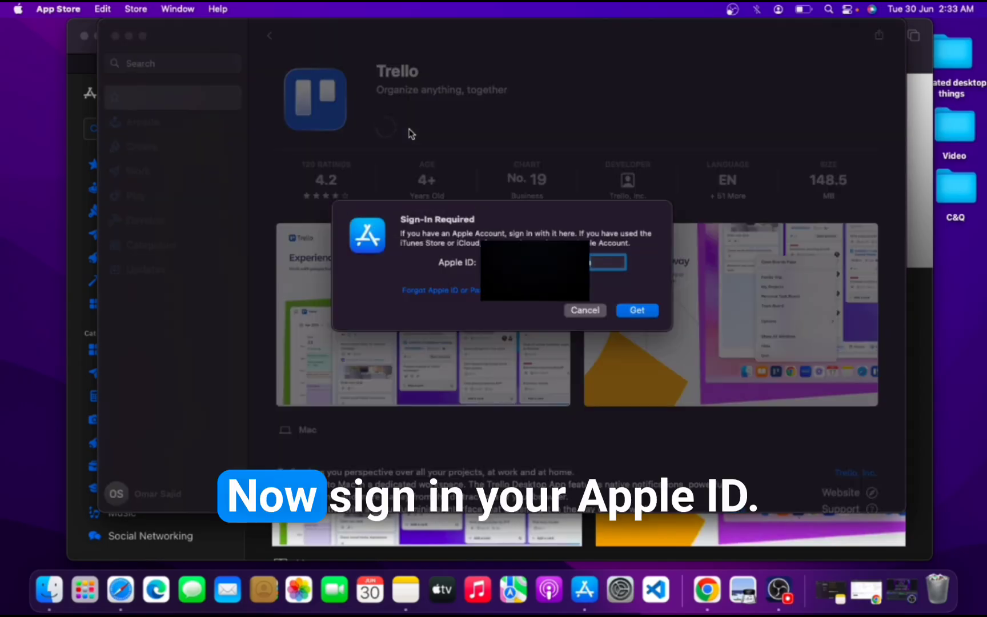
left_click(627, 308)
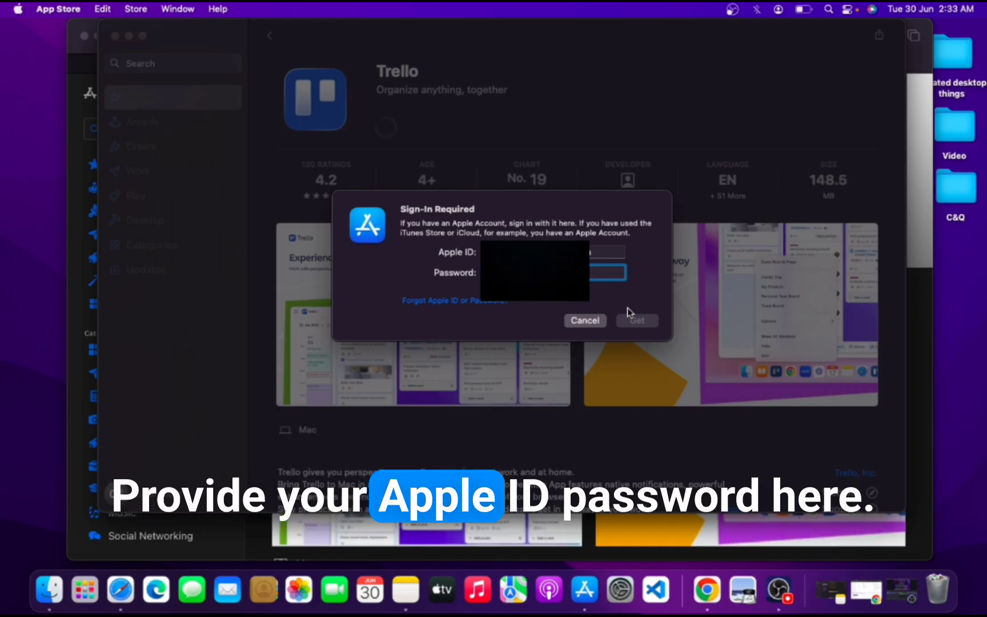
key("super+v")
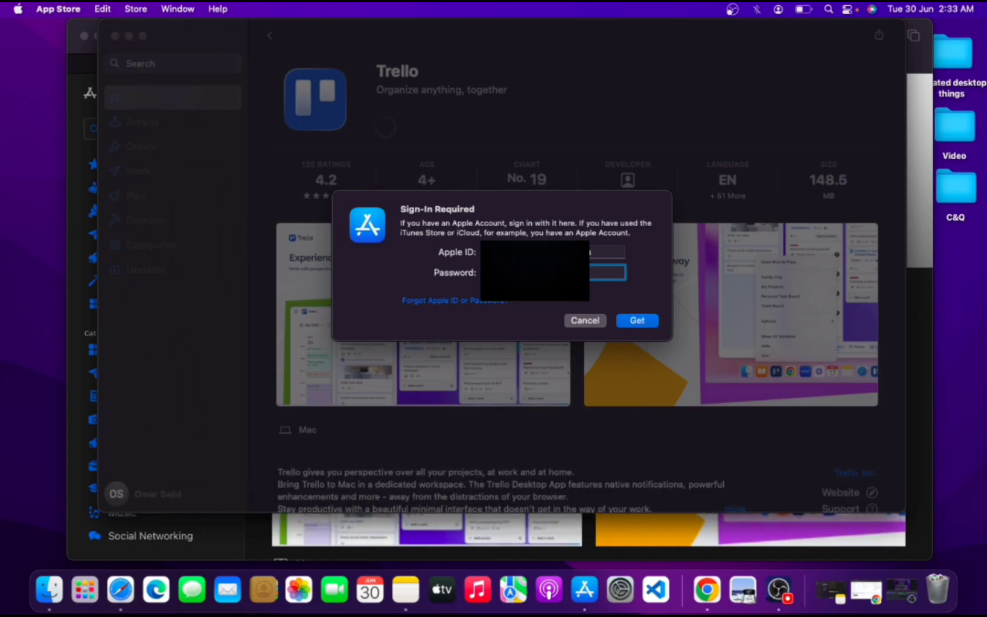
left_click(637, 323)
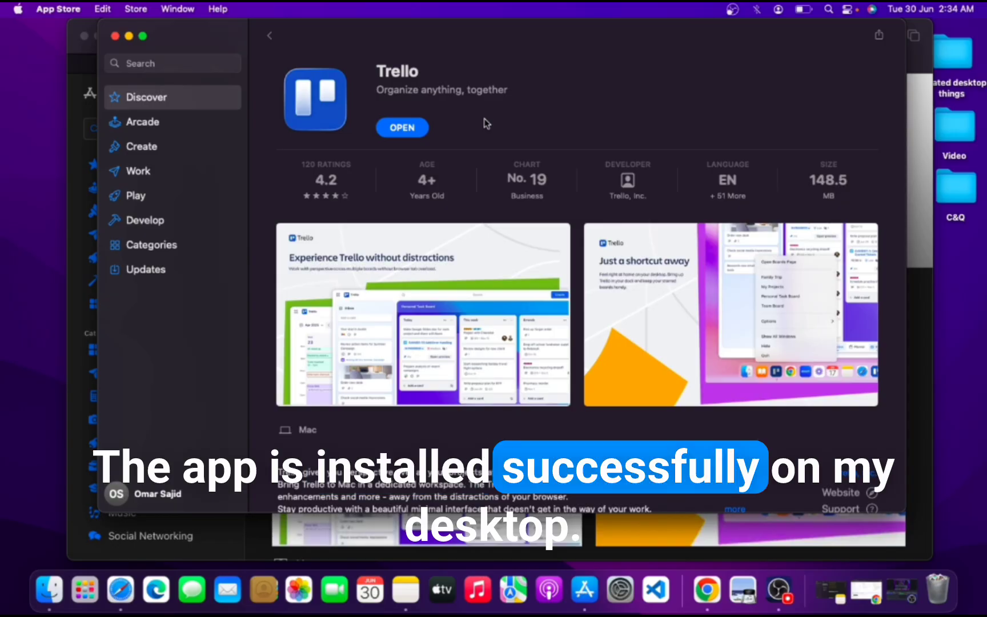
Minimize the App Store and Safari windows and launch Trello from the installed apps
left_click(131, 36)
left_click(95, 32)
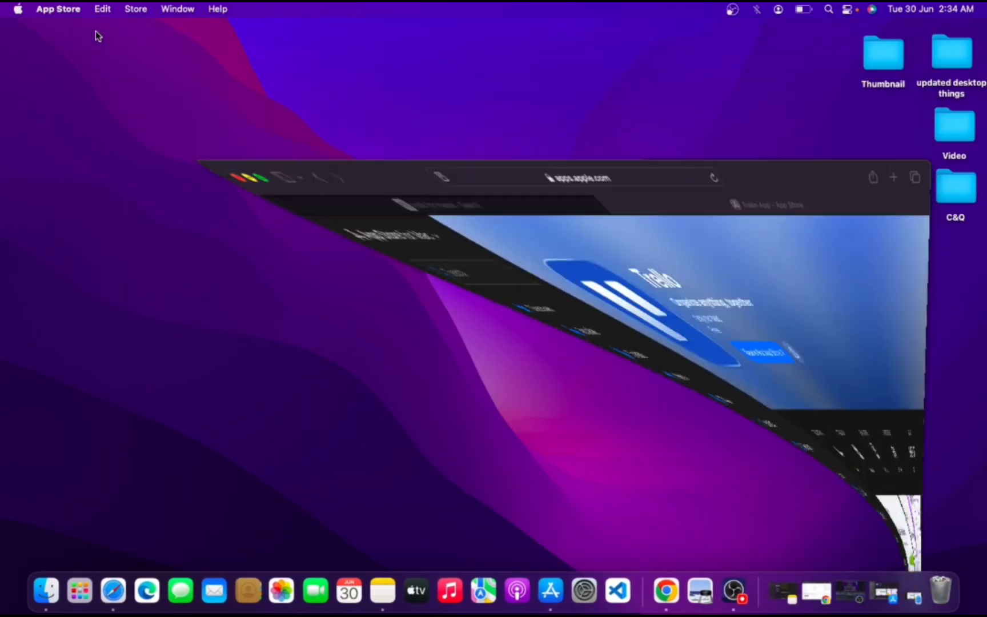
key("F4")
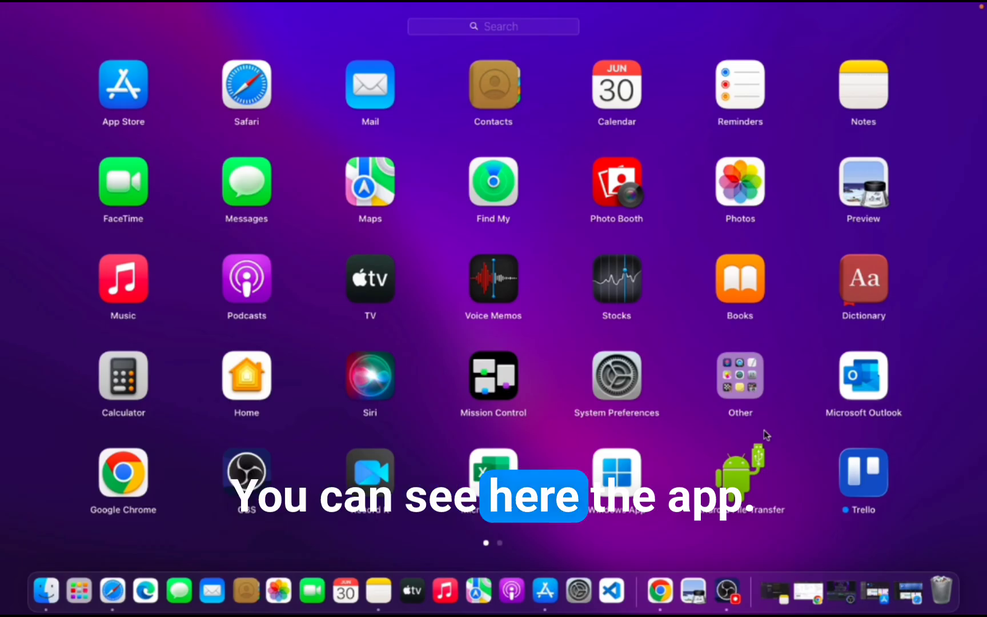
left_click(872, 483)
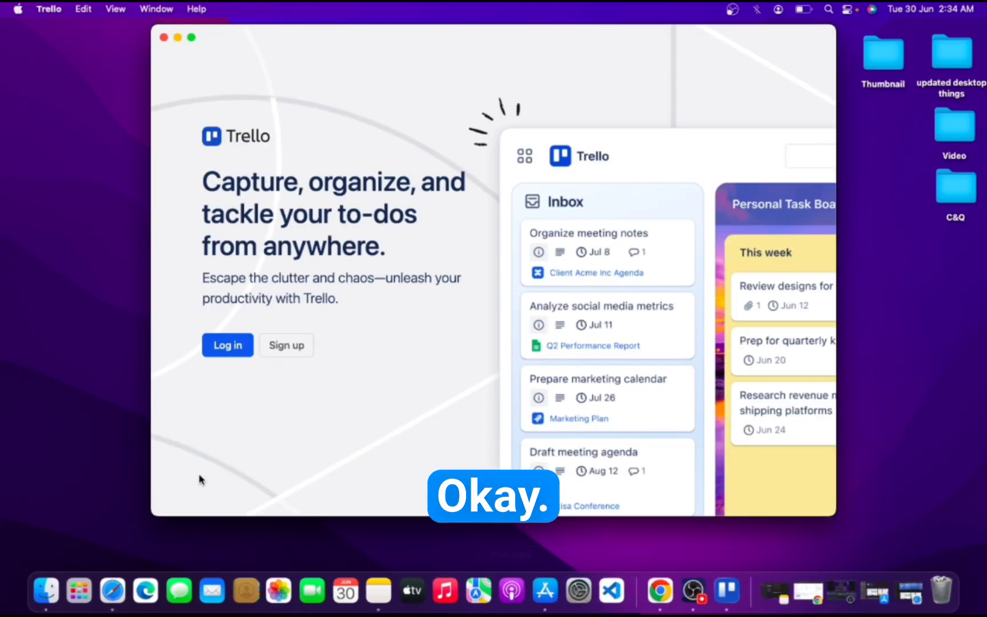
Sign in to Trello with Google, submitting the account's e-mail and password
left_click(244, 347)
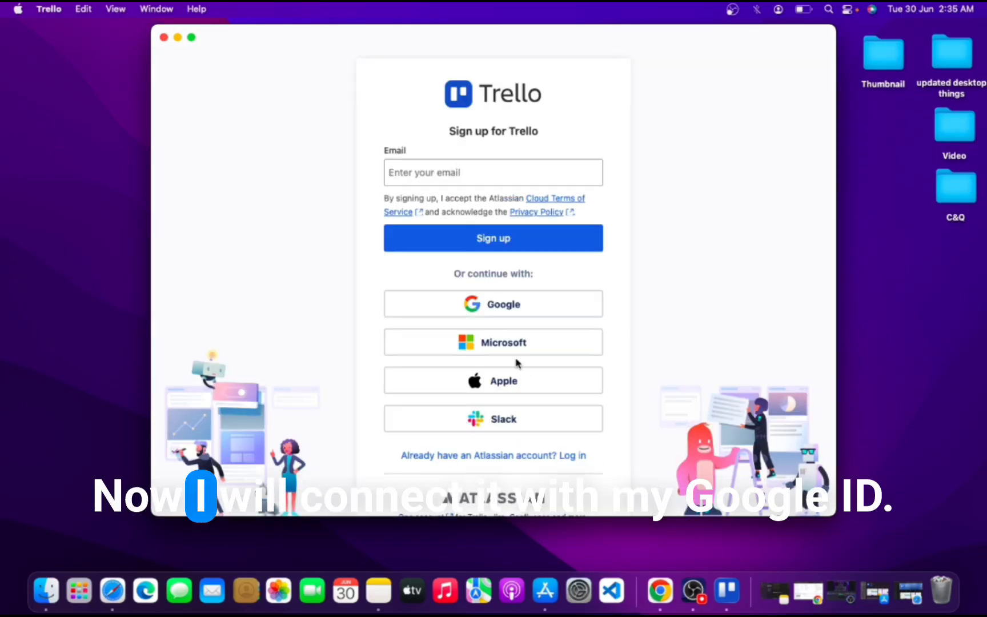
left_click(500, 317)
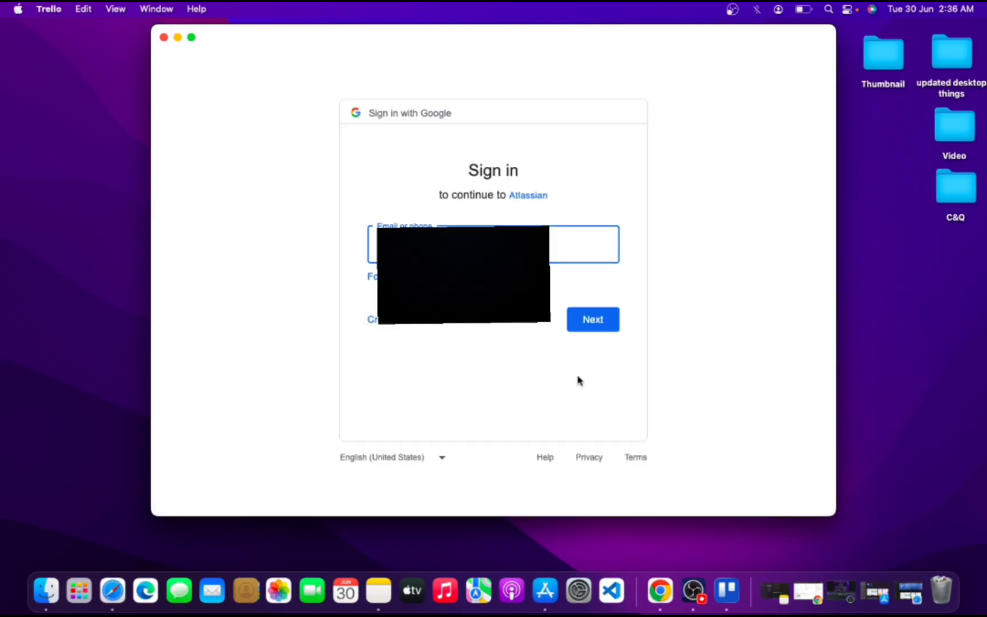
left_click(603, 314)
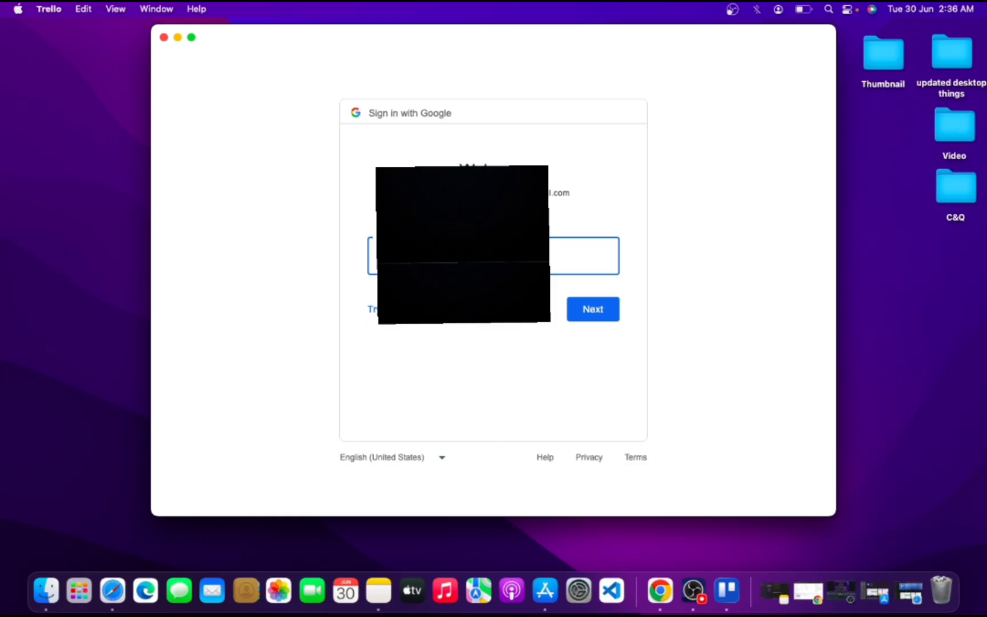
left_click(602, 316)
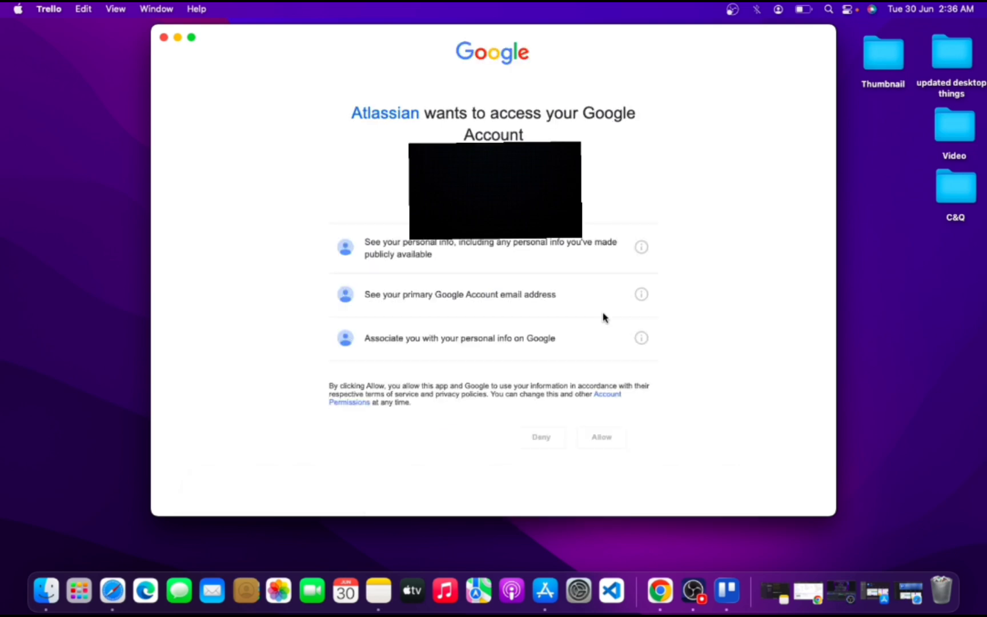
Allow Atlassian to access the Google account, create the Trello account, and move past the "From email to Inbox" tip
left_click(611, 437)
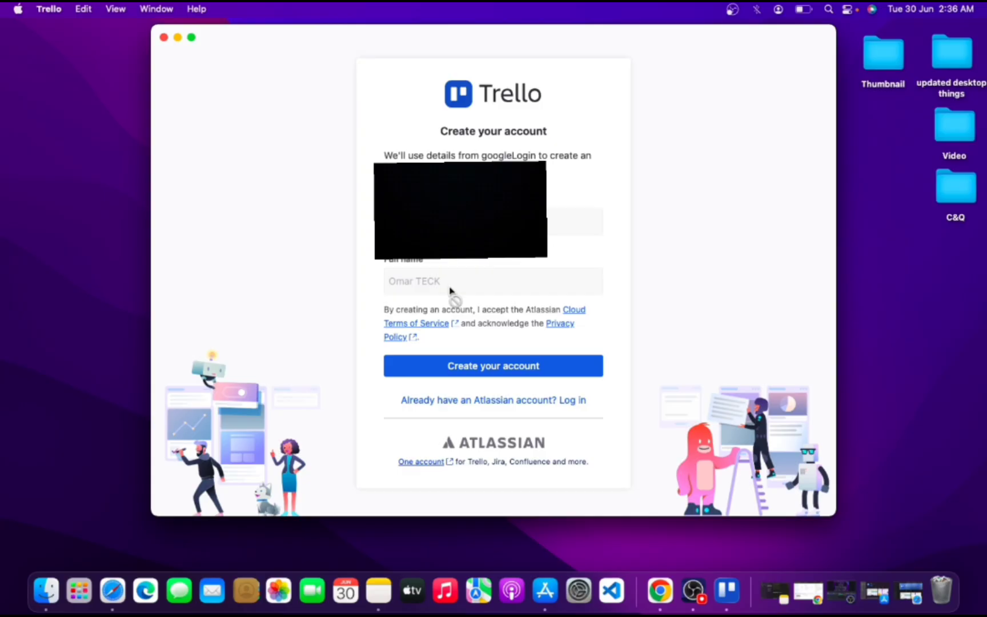
left_click(510, 372)
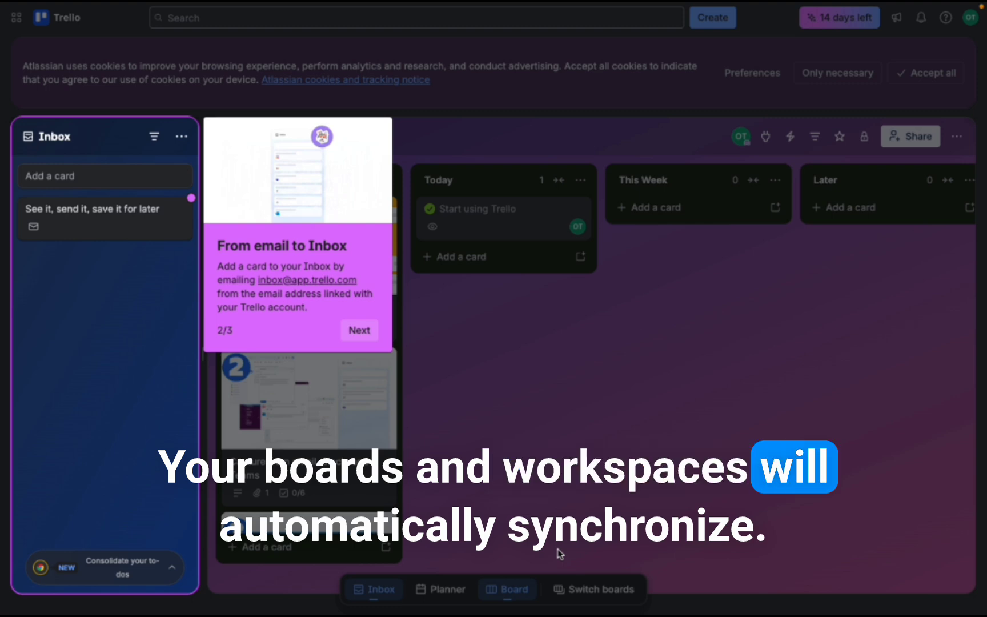
left_click(359, 330)
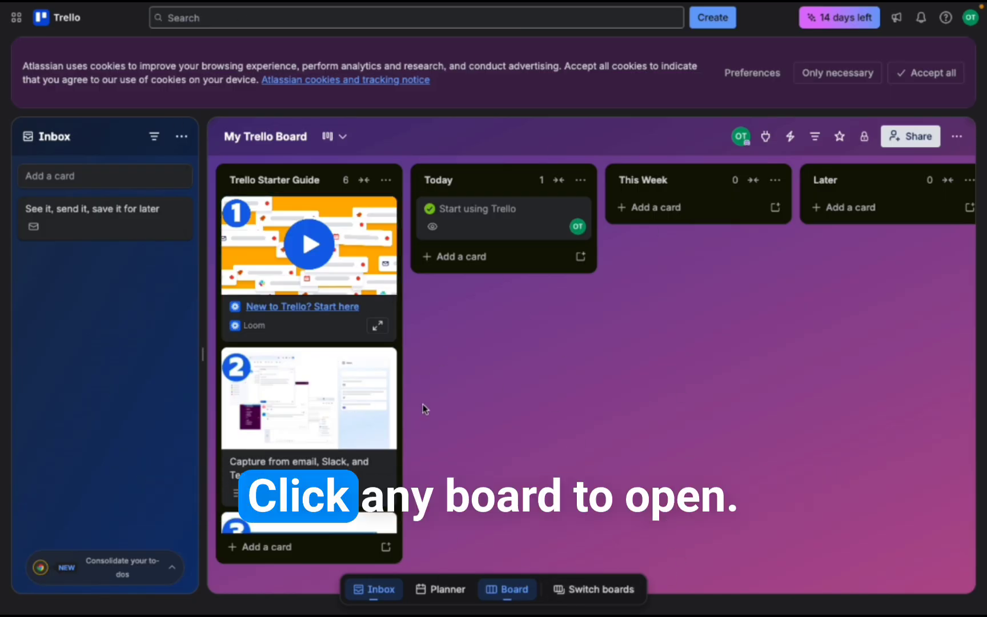
Archive the "Start using Trello" card in the Today list and add a card titled "how to tech hub" there
left_click(557, 207)
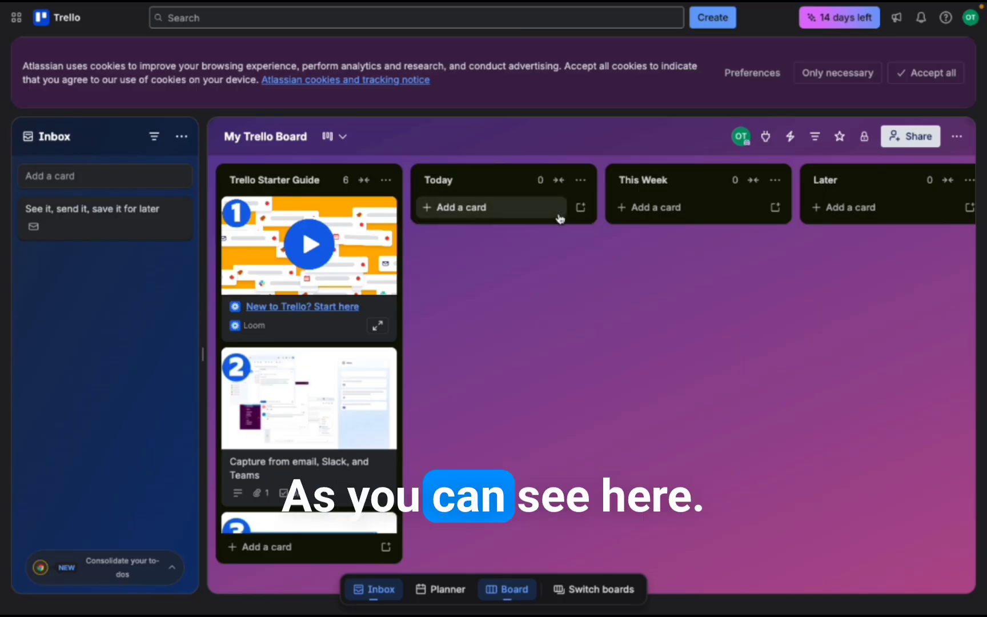
left_click(522, 210)
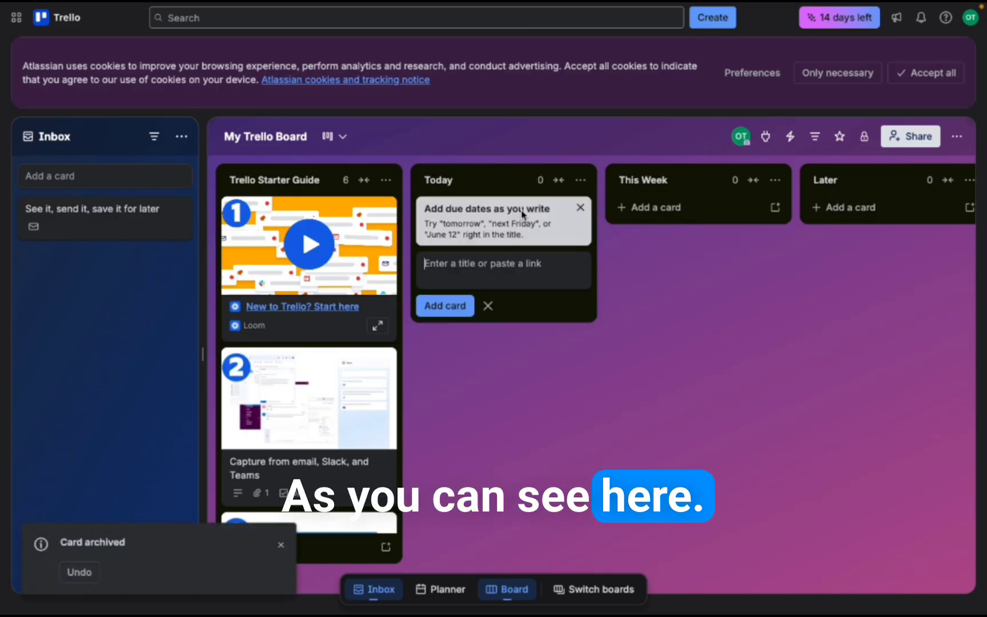
left_click(578, 210)
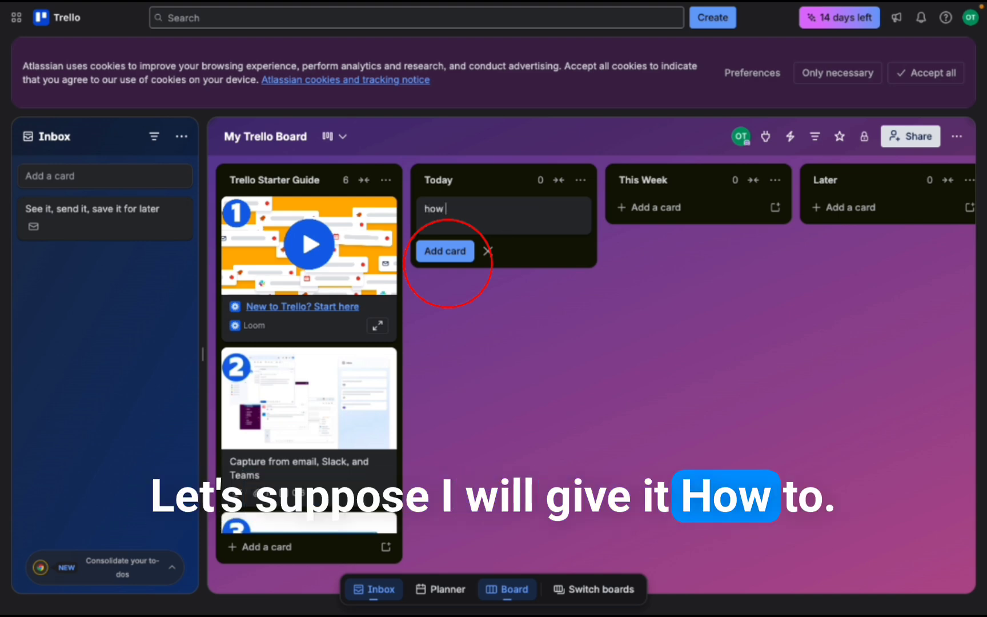
type("to tech")
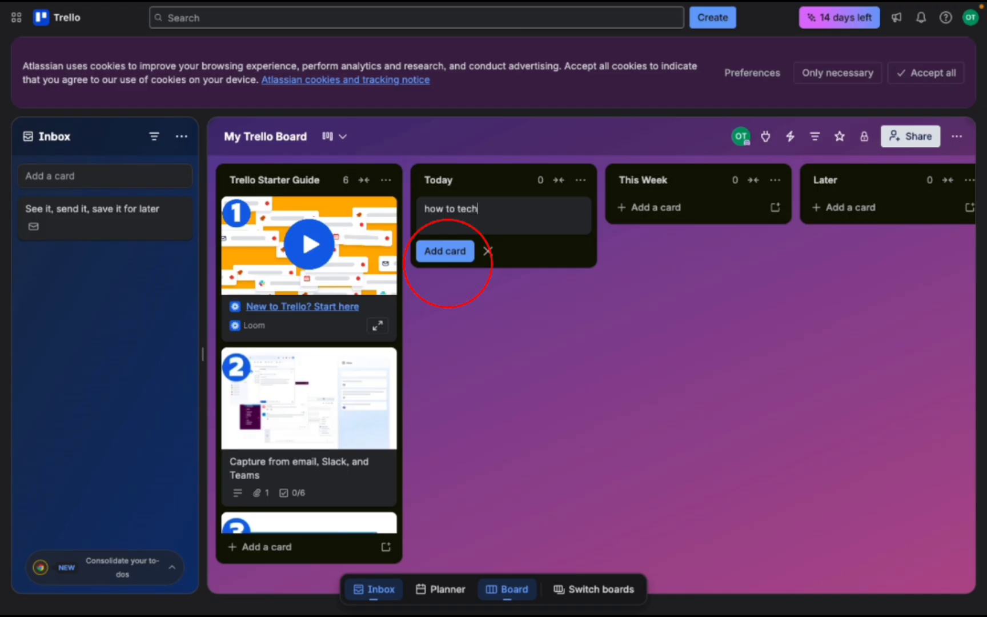
type(" hub")
key("Return")
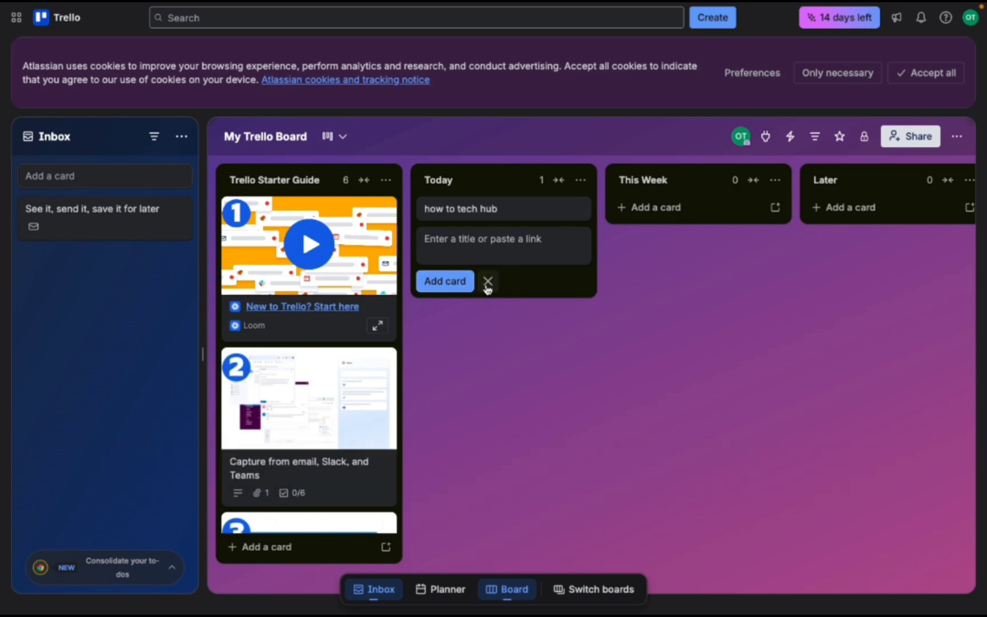
Add another card titled "hello" to the Today list
left_click(440, 287)
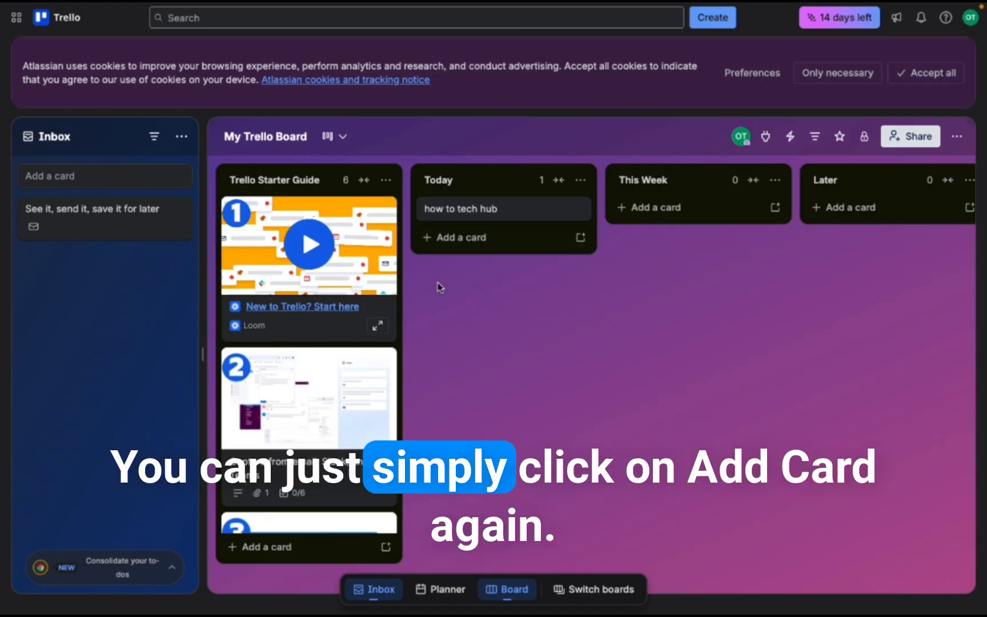
left_click(441, 242)
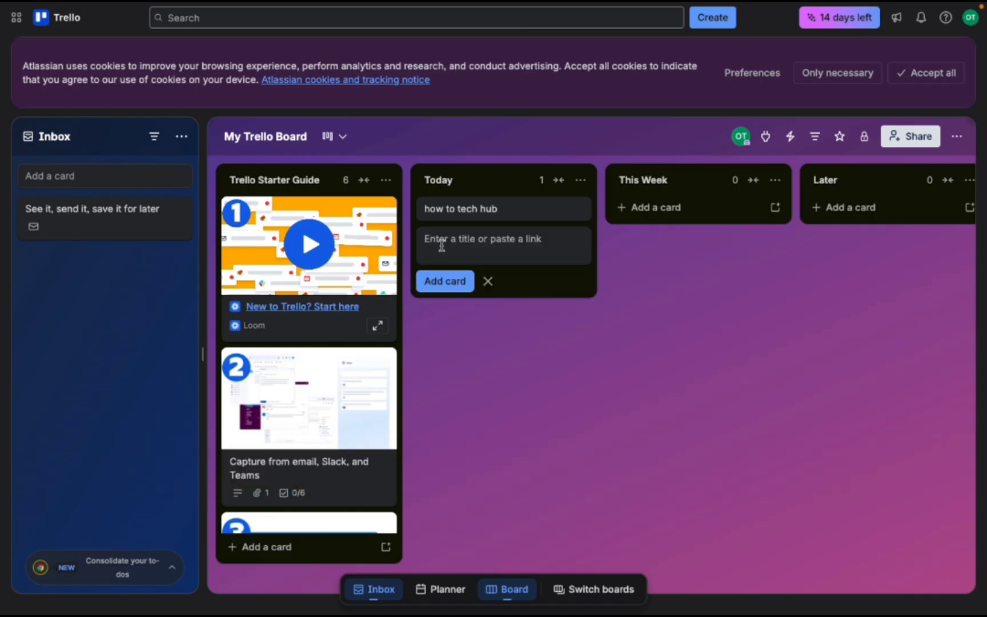
left_click(446, 285)
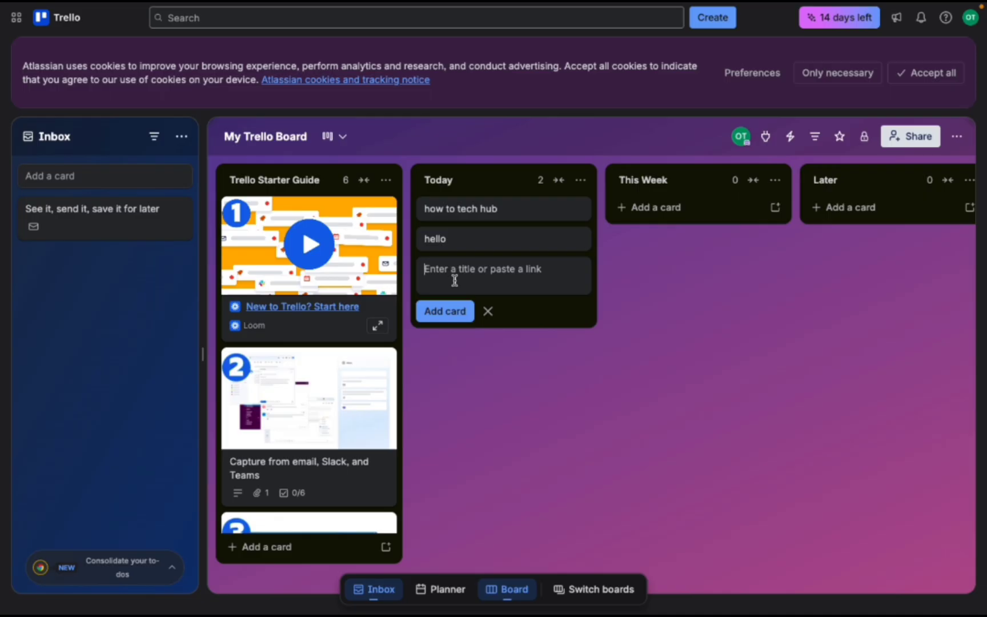
Add two more cards titled "hi" and "how are you" to the Today list, and close the card entry
type("hi")
key("Return")
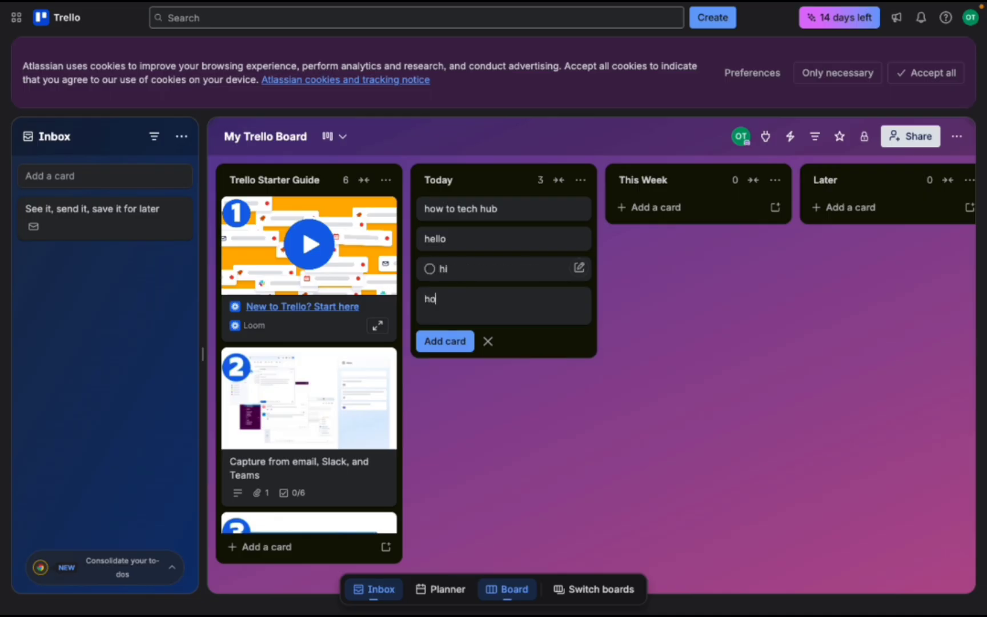
type("how are you")
key("Return")
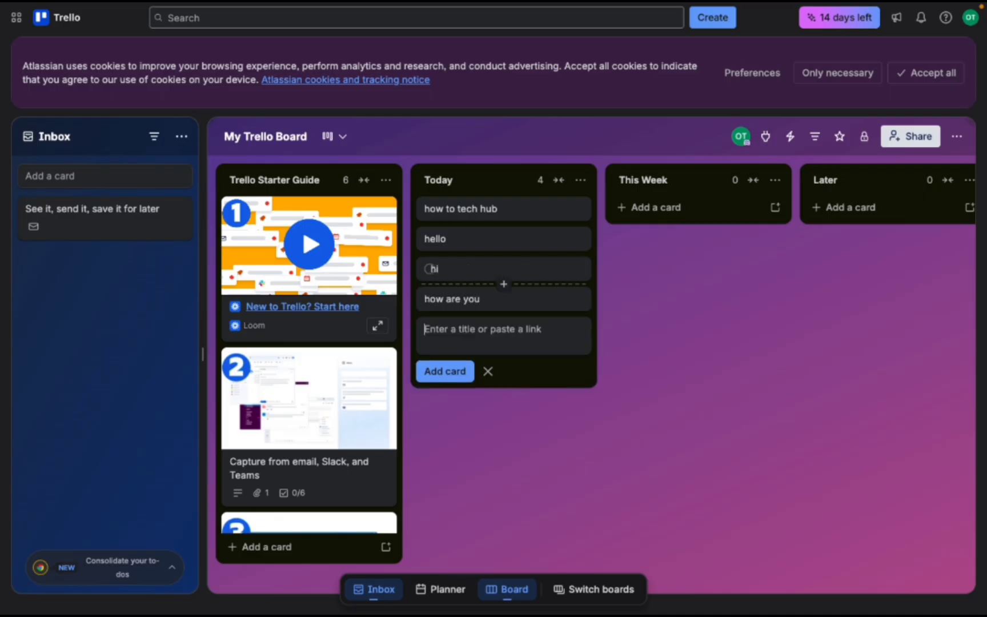
left_click_drag(489, 313, 484, 289)
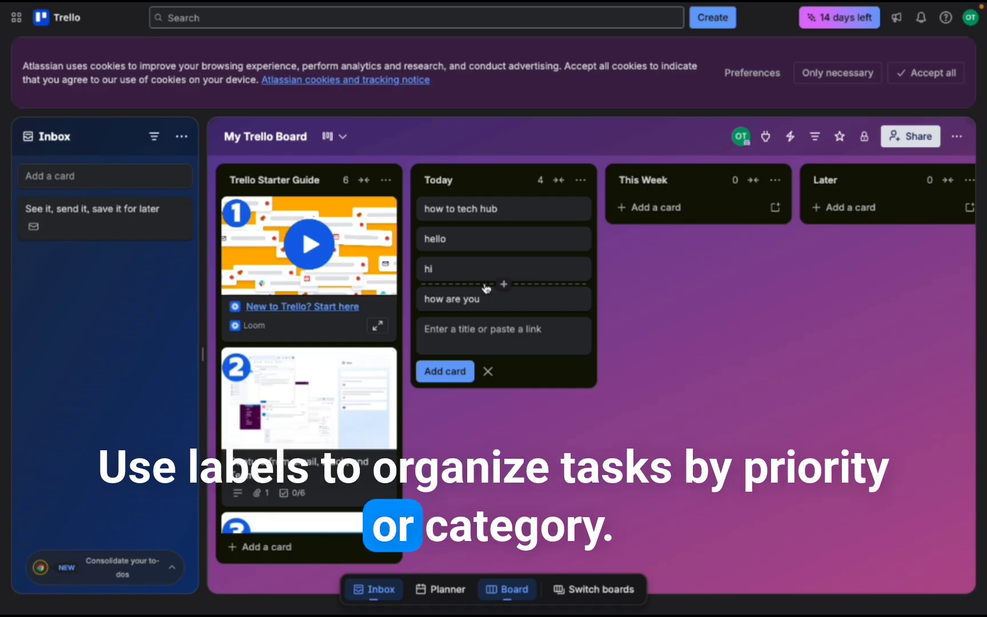
left_click(707, 319)
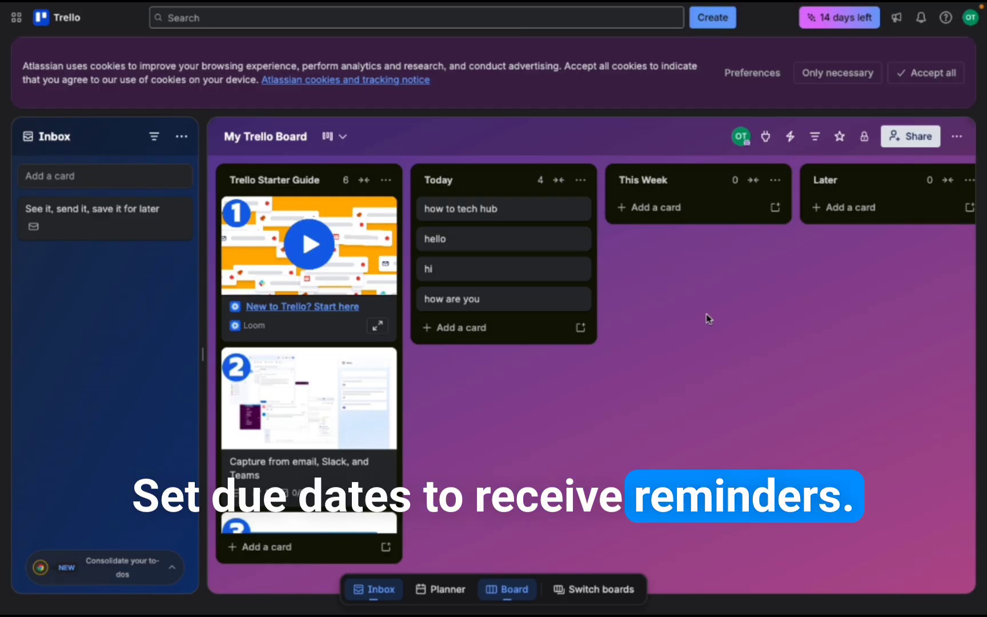
Take the Trello window out of full screen and place a Finder window of recent files beside the board
left_click(34, 8)
left_click(730, 382)
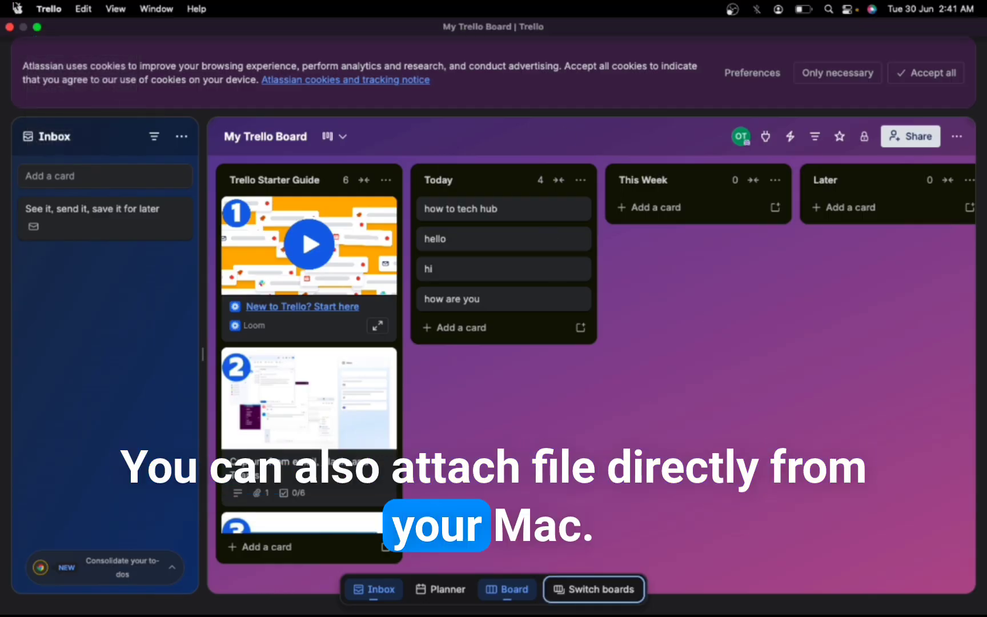
left_click(37, 27)
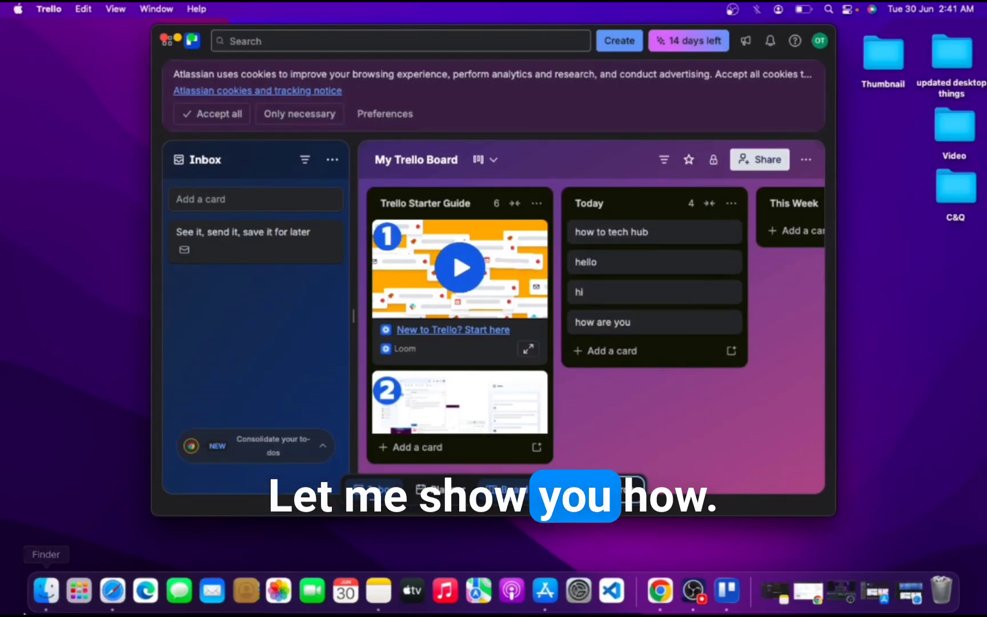
left_click(45, 597)
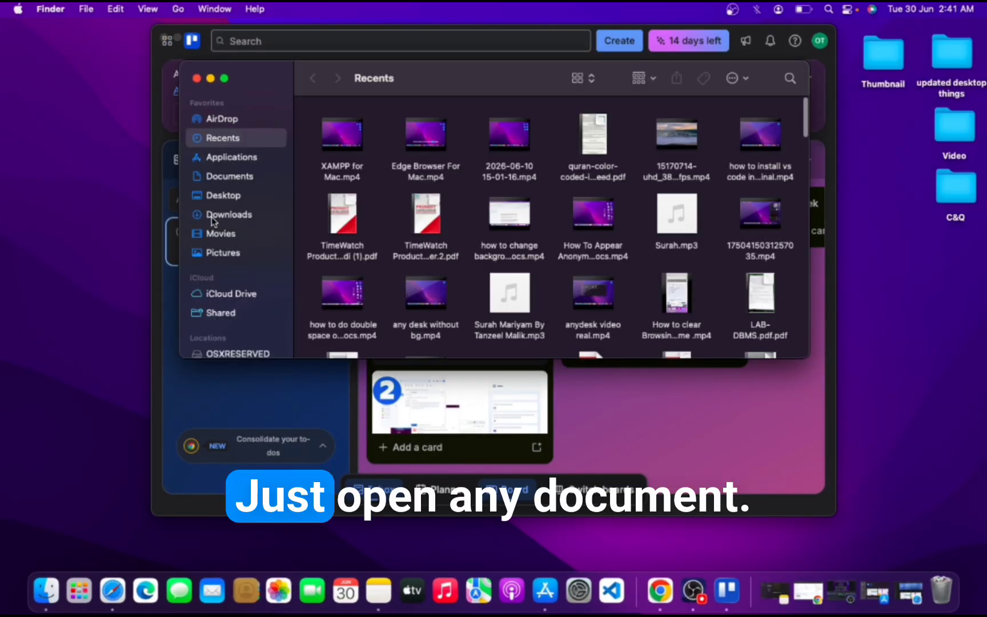
left_click_drag(551, 84, 133, 74)
Upload LAB-DBMS.pdf.pdf from Finder into the Today list as a new card
left_click_drag(342, 286, 643, 438)
left_click_drag(551, 377, 629, 346)
left_click(610, 434)
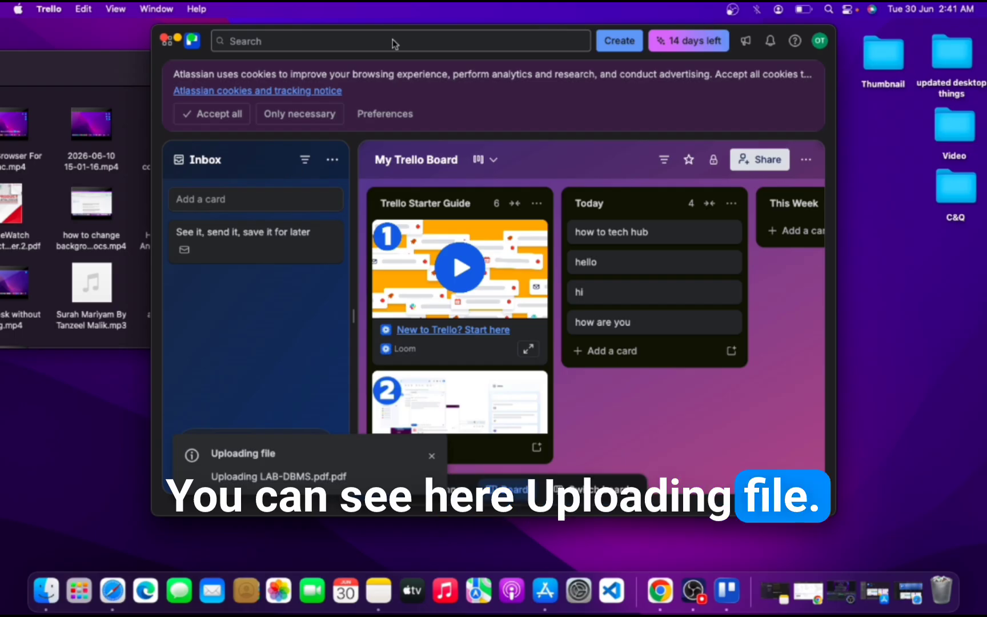
Minimize and restore the Trello window, and return it to full screen
left_click(178, 38)
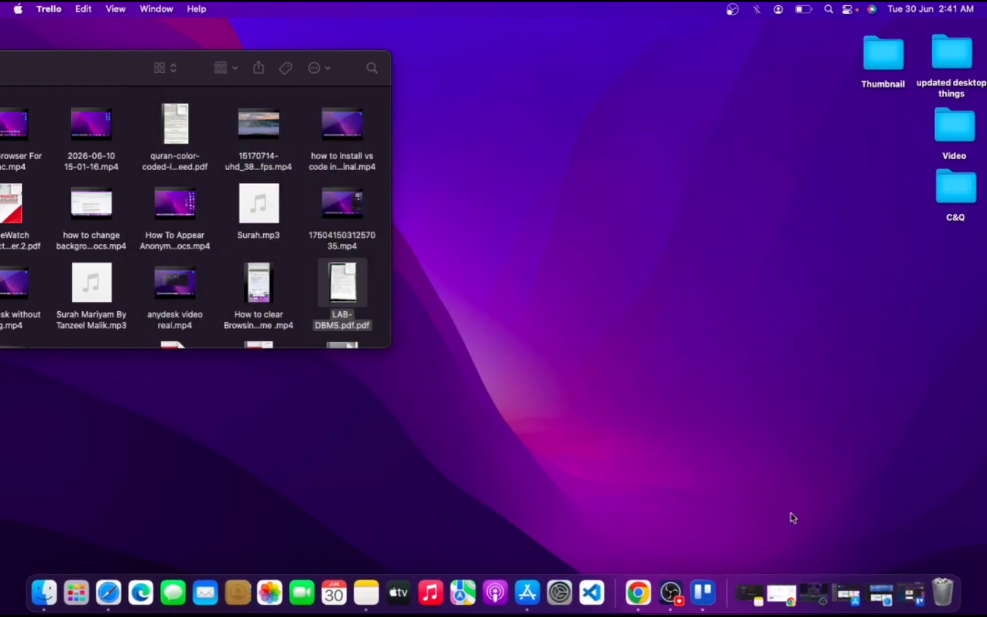
left_click(914, 591)
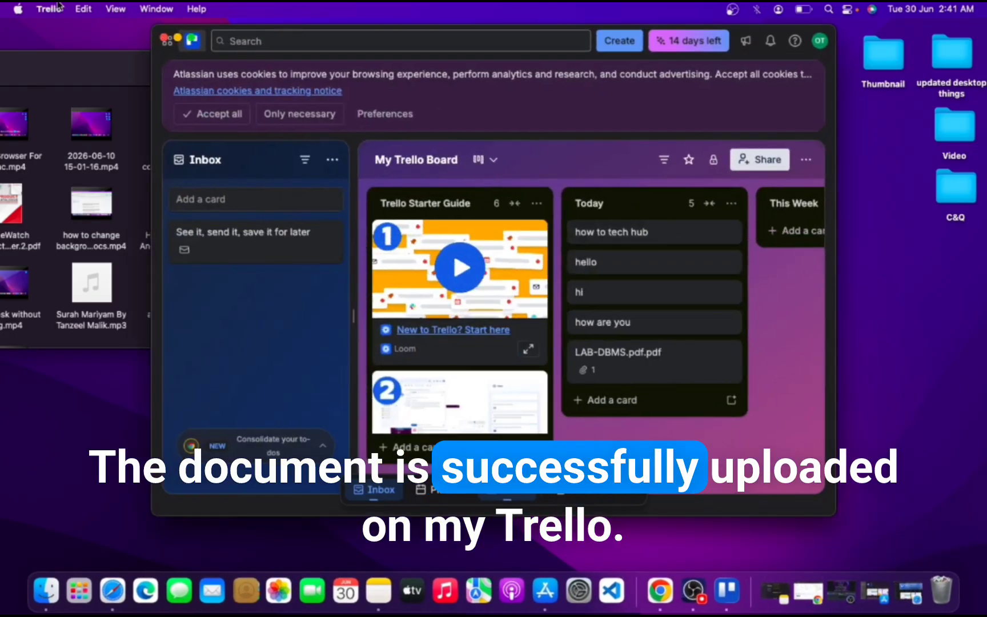
left_click(192, 39)
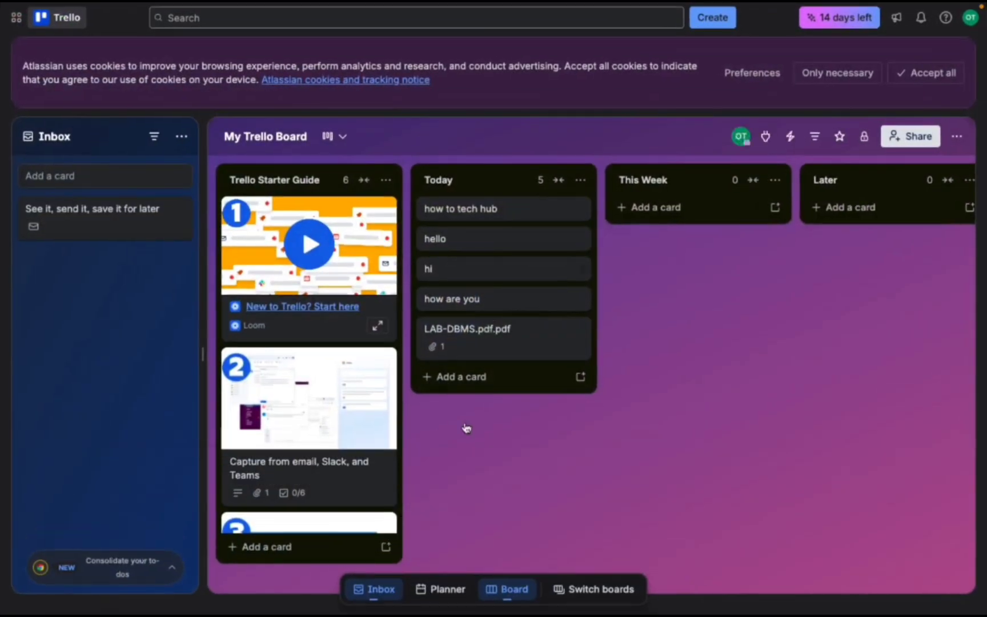
Open the LAB-DBMS.pdf.pdf card to check its attached file, and close the card
left_click(507, 351)
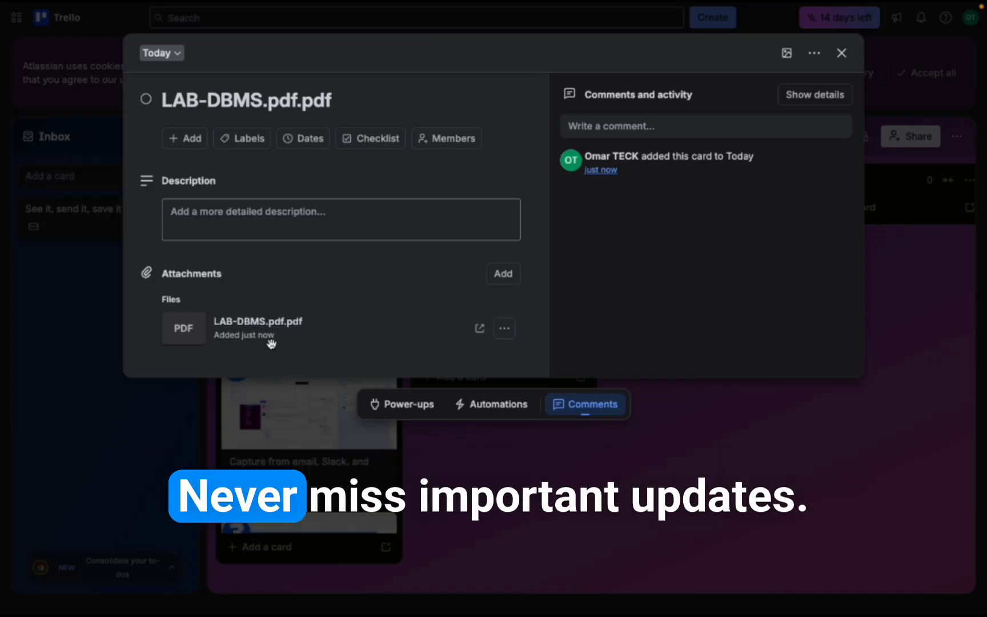
left_click(842, 55)
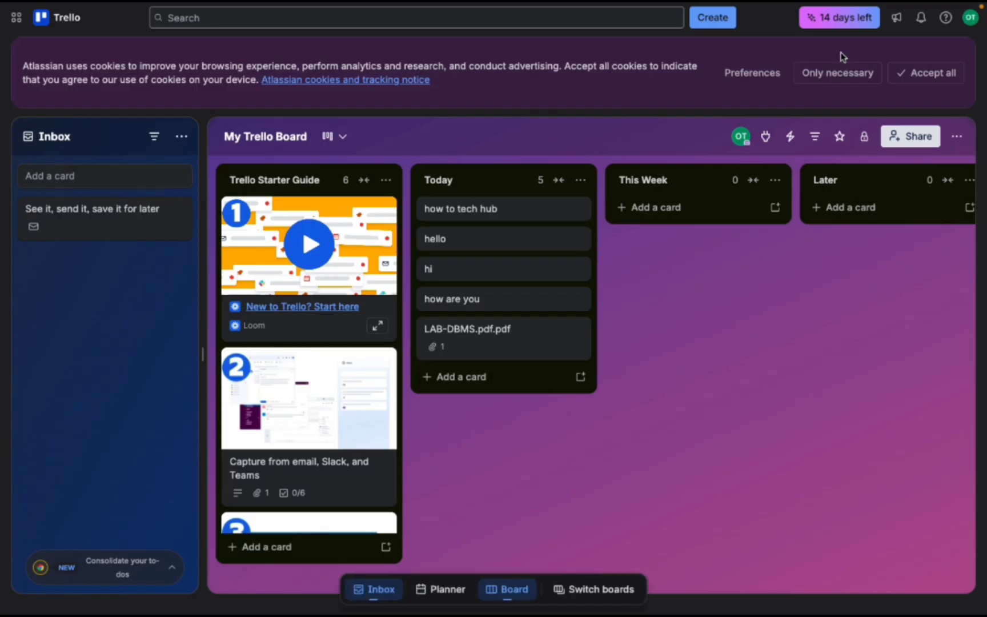
Open the Trello notifications
left_click(918, 20)
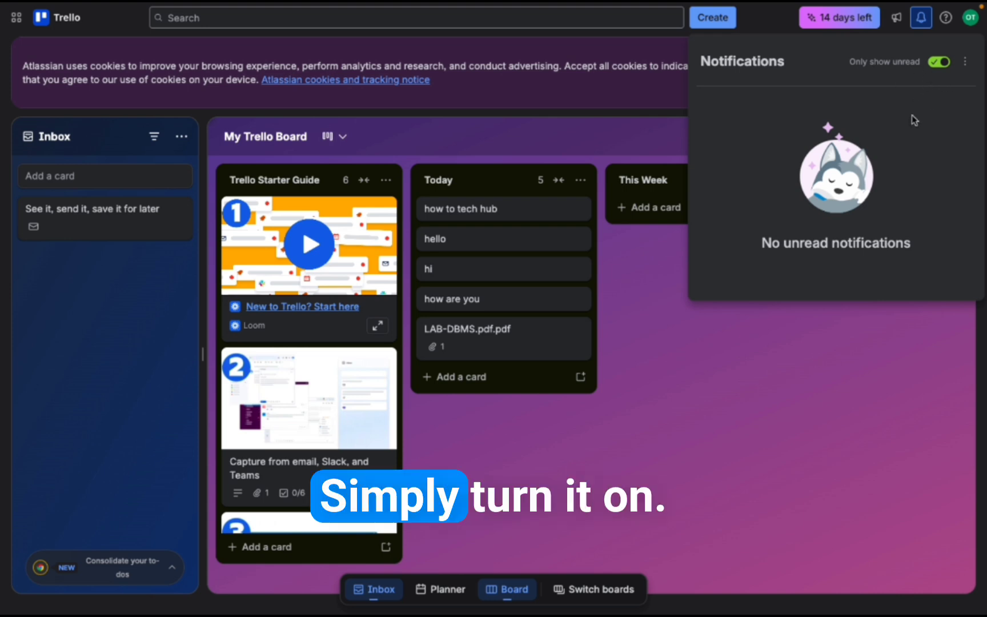